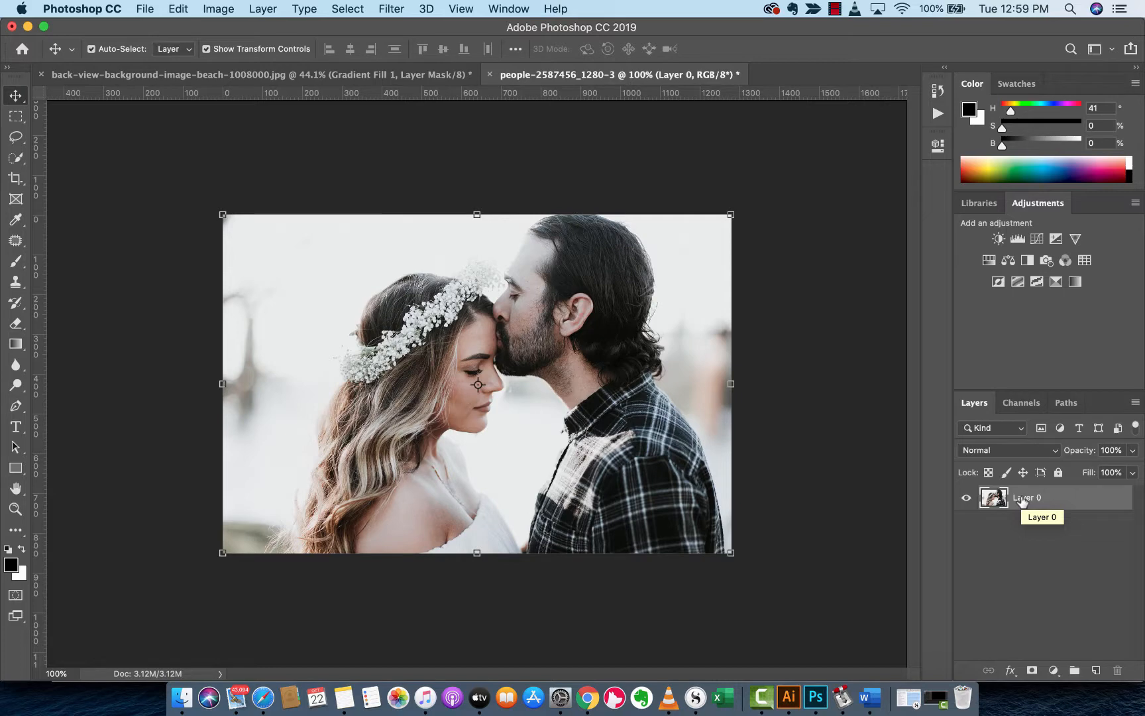
Step: Convert Layer 0, the photo of the couple, to a smart object
right_click(1023, 500)
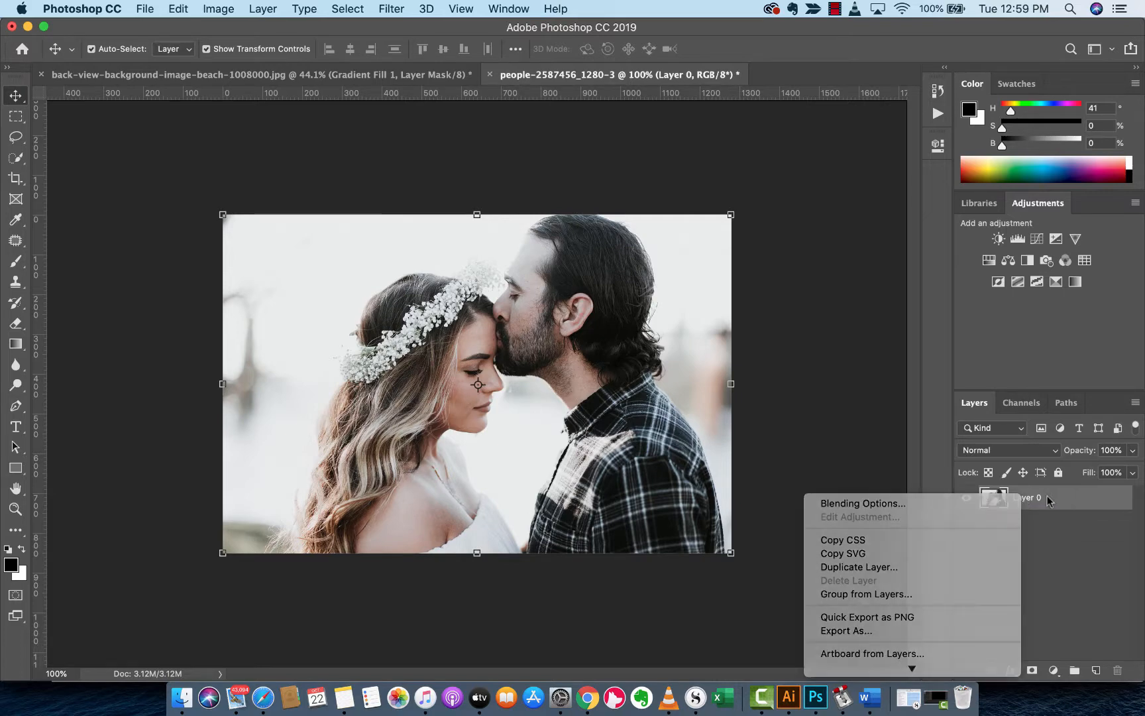
double_click(1026, 497)
right_click(1006, 500)
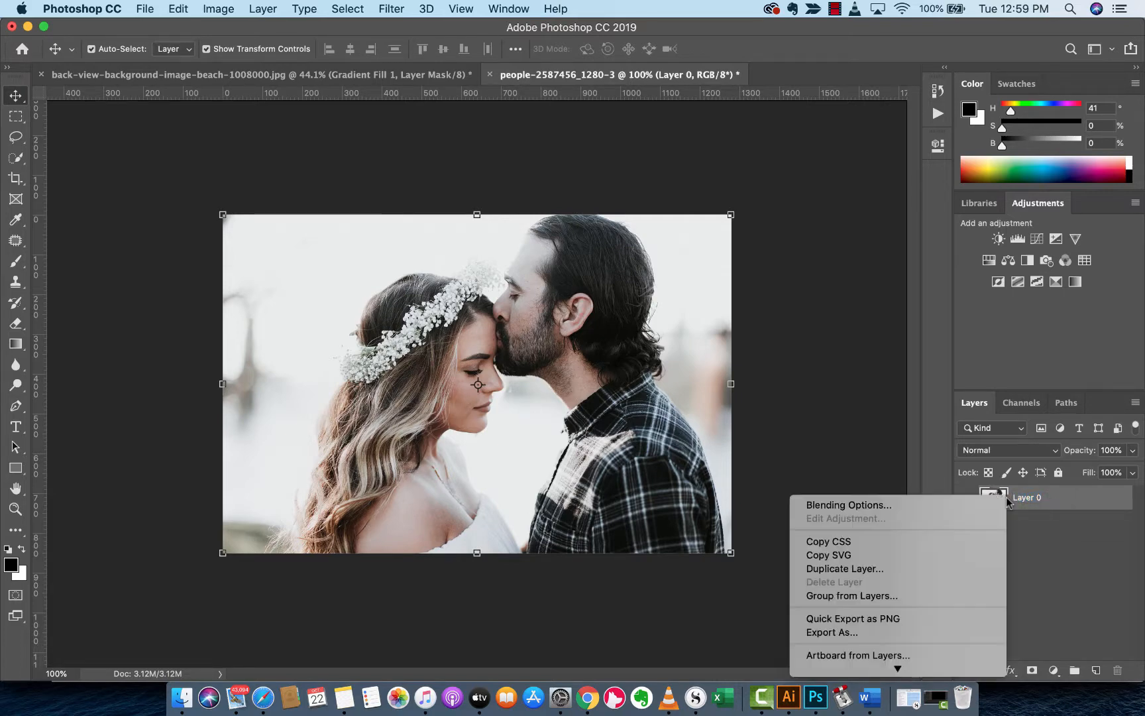
scroll(885, 529, "down", 5)
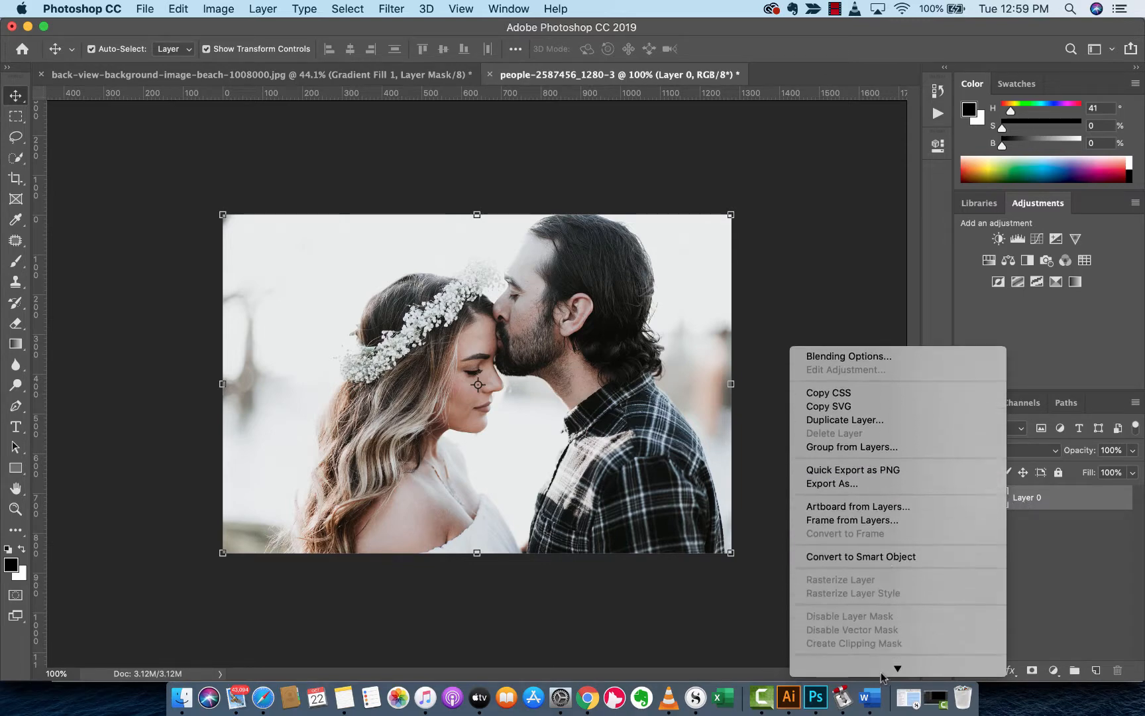
left_click(886, 529)
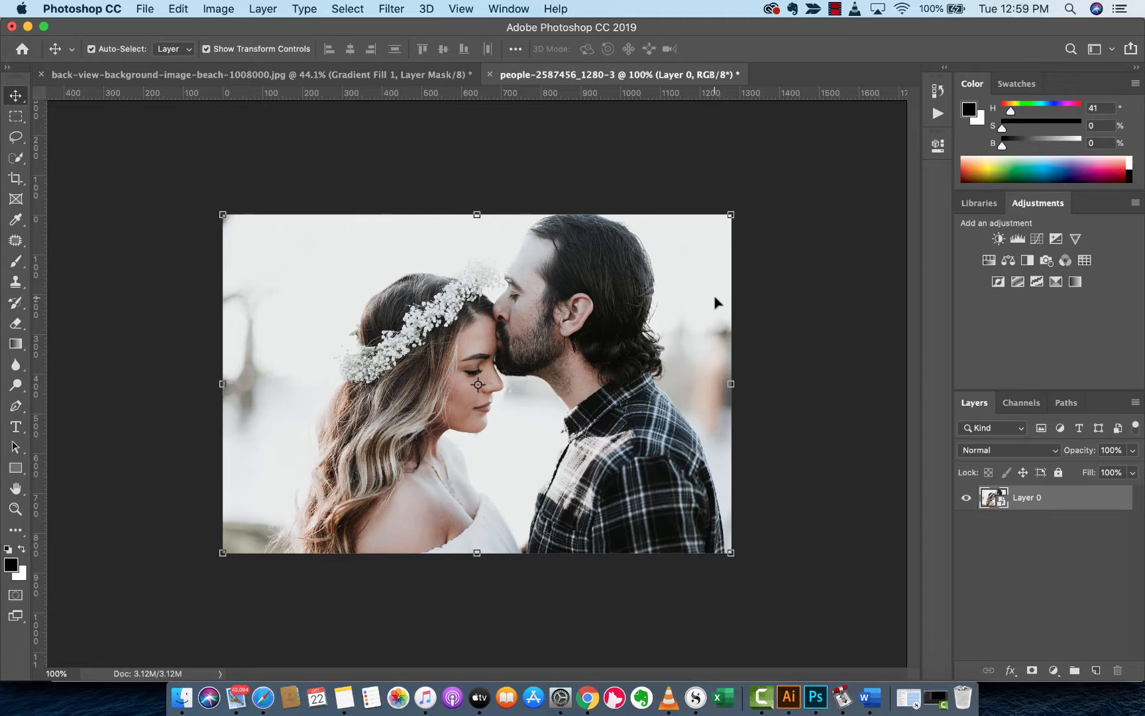
Step: Apply the Add Noise filter to Layer 0 with an amount of 25%
left_click(392, 8)
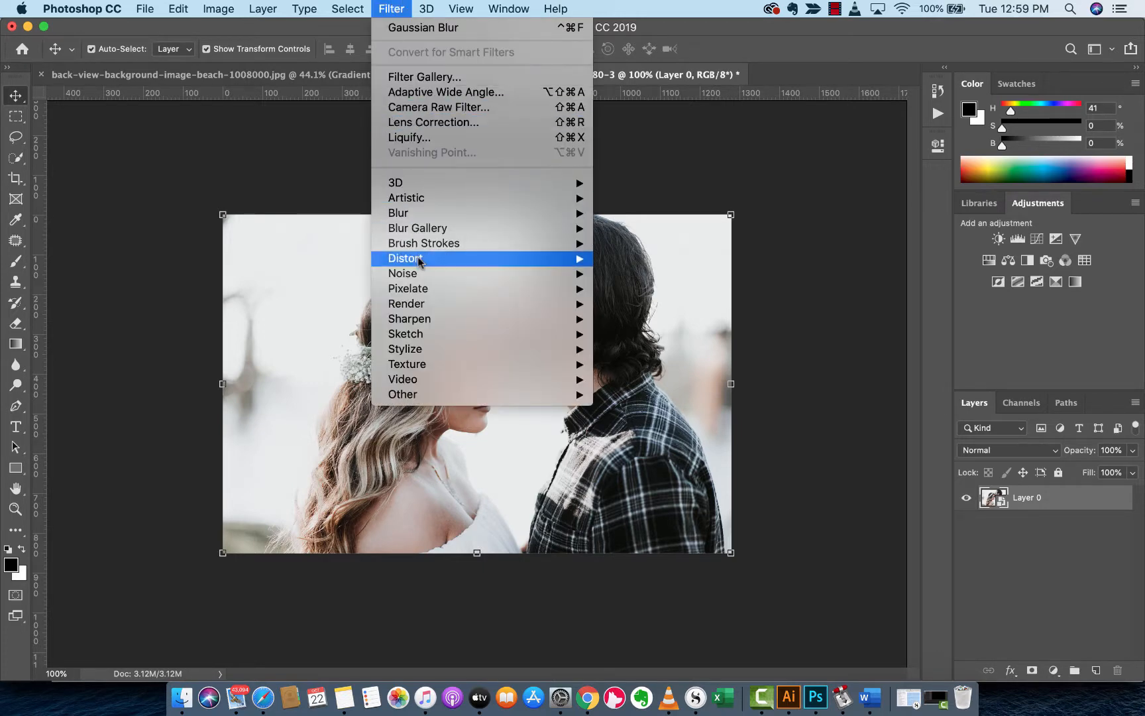
mouse_move(422, 273)
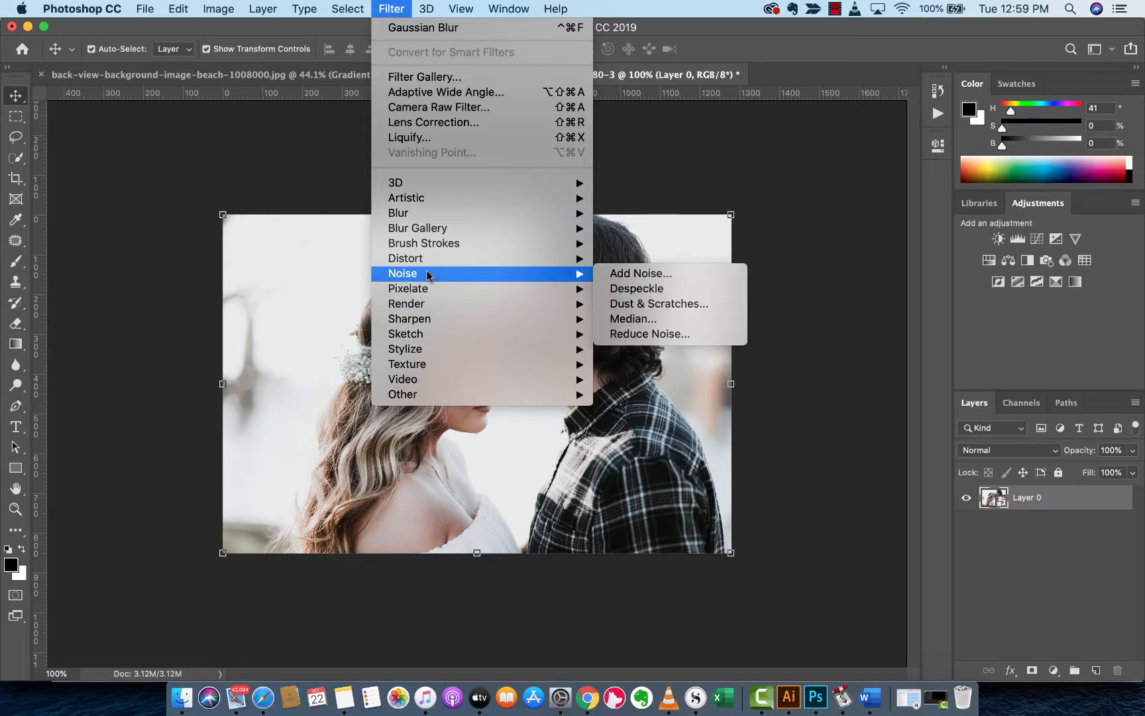
left_click(627, 273)
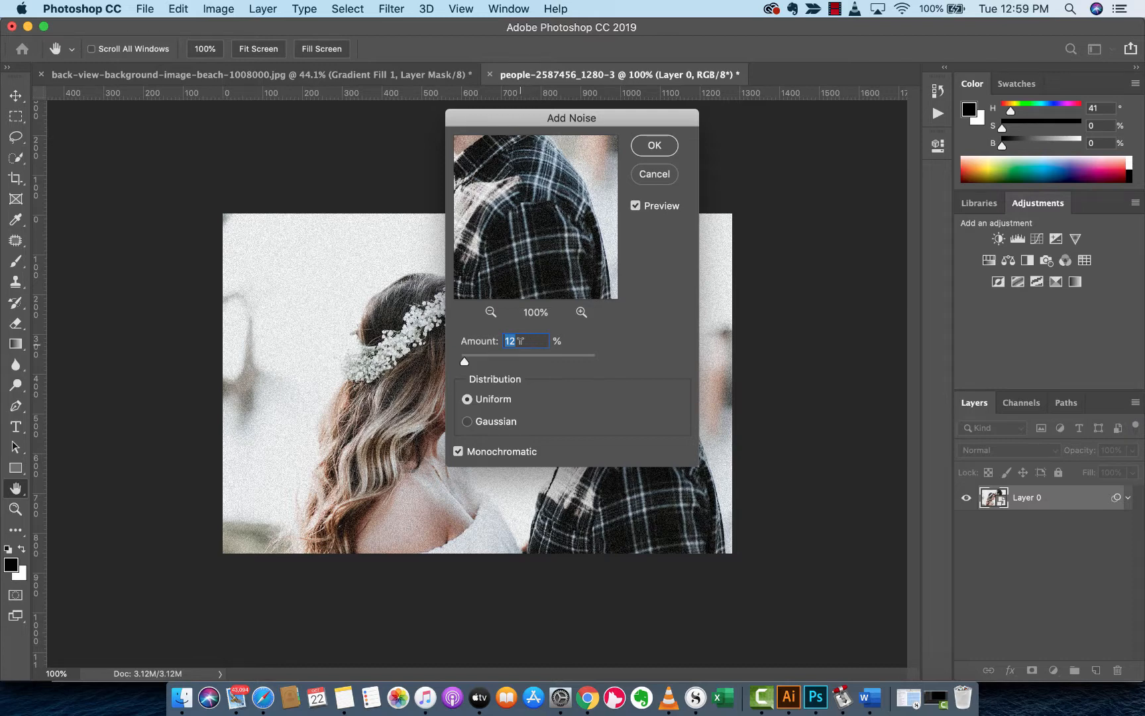
type("20")
key("Down")
key("Down")
key("Down")
key("Down")
key("Down")
key("Down")
key("Down")
key("Down")
key("Down")
key("Down")
key("Down")
key("Down")
key("Down")
key("Down")
key("Down")
key("Down")
key("Down")
type("6")
key("BackSpace")
key("BackSpace")
type("25")
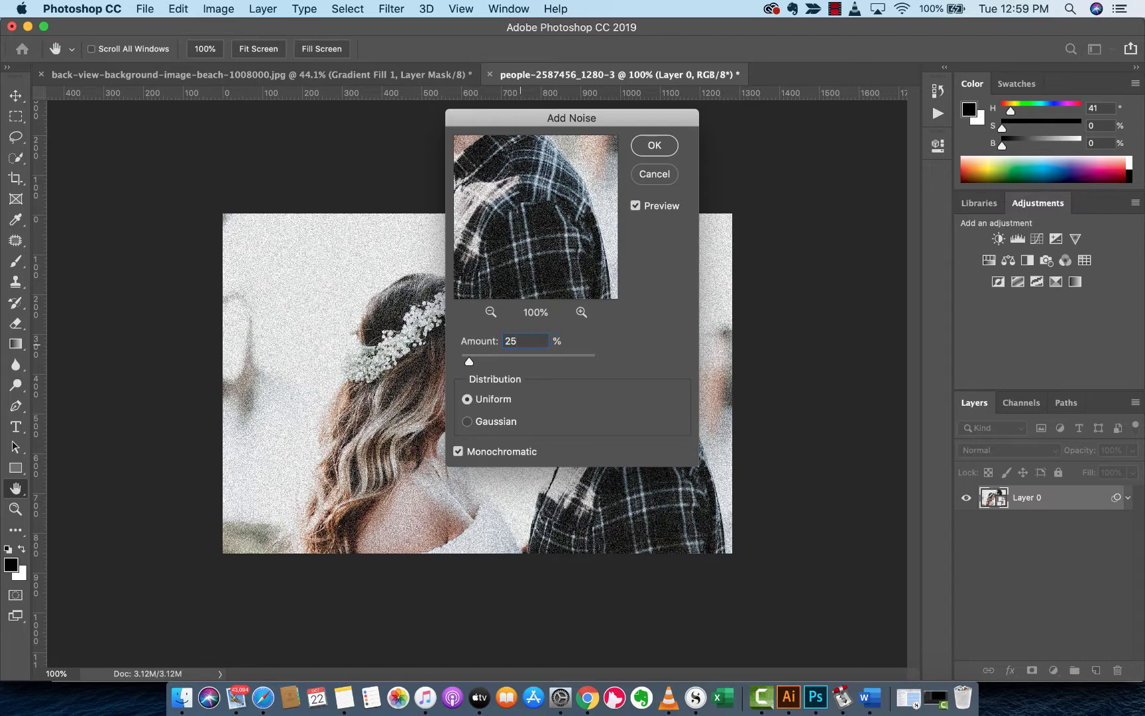
left_click(653, 146)
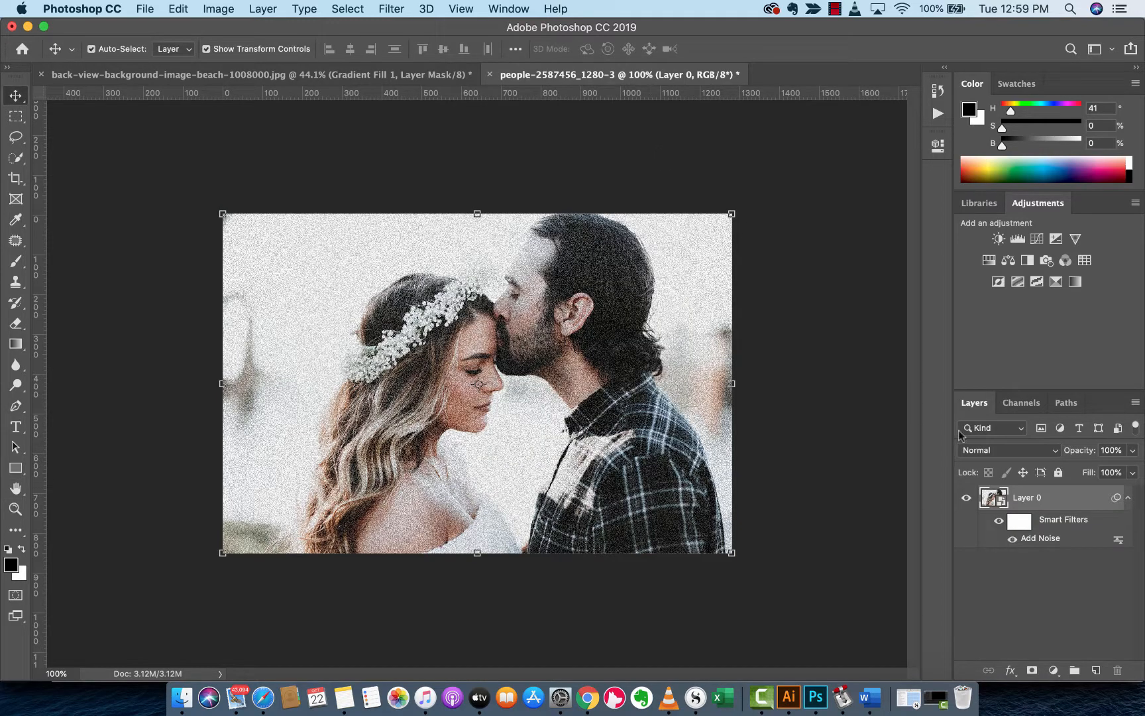
Step: Add a Black & White adjustment layer above Layer 0
left_click(391, 8)
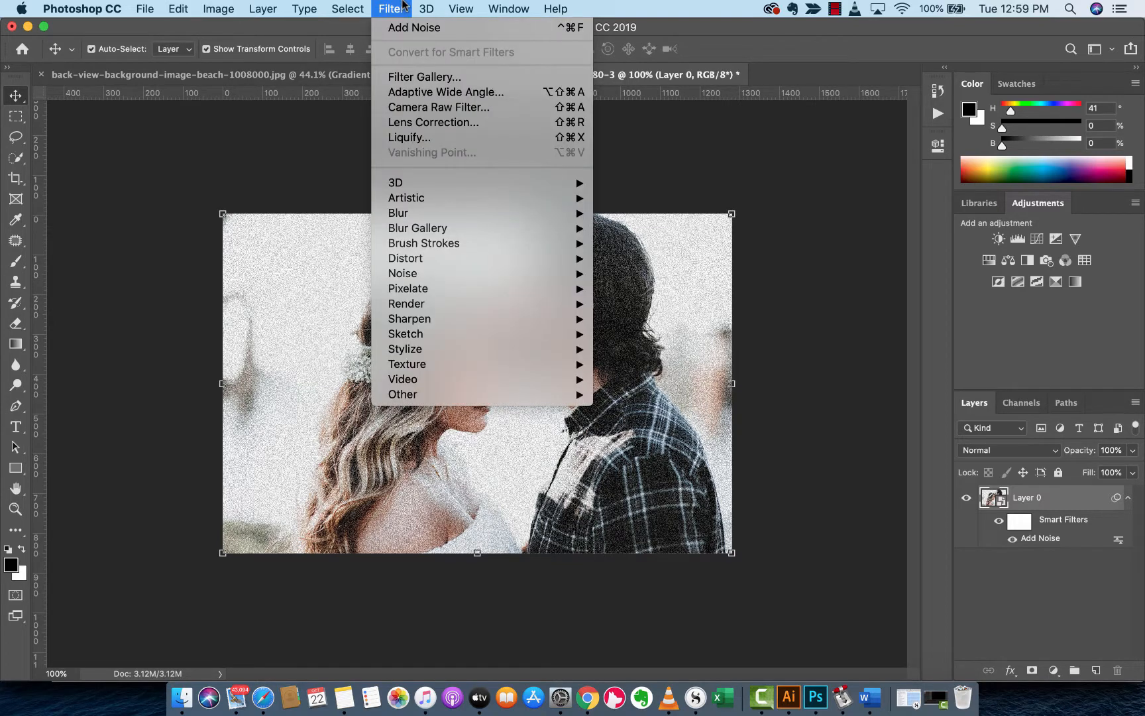
left_click(402, 3)
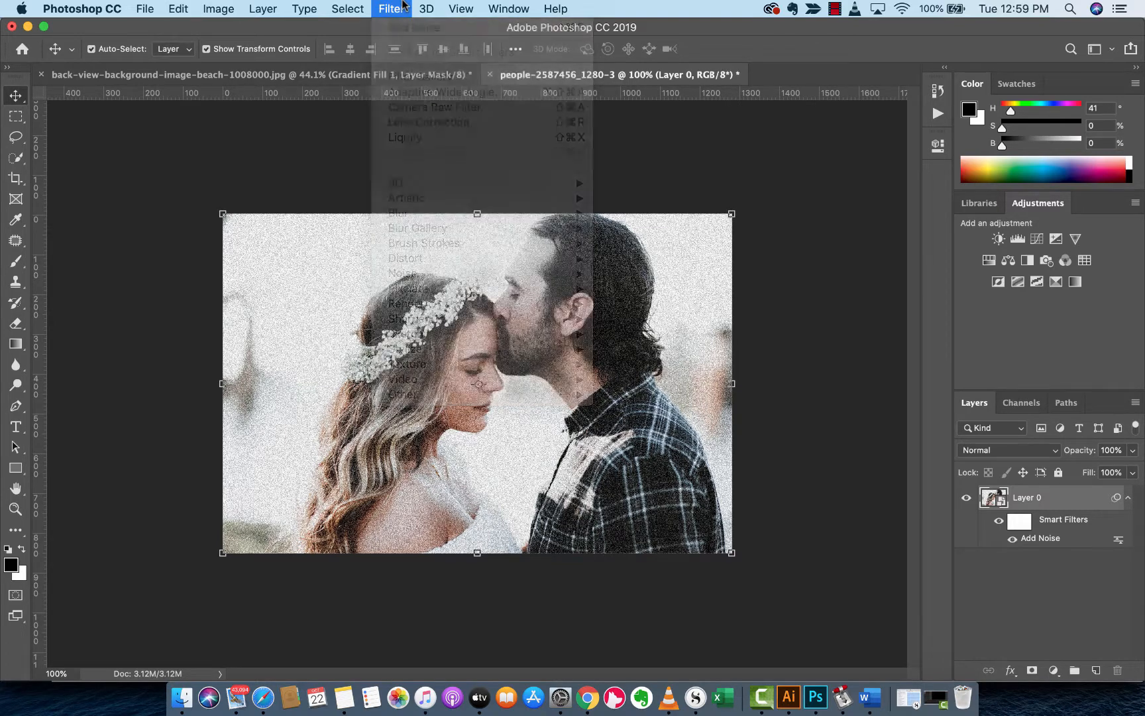
left_click(1054, 671)
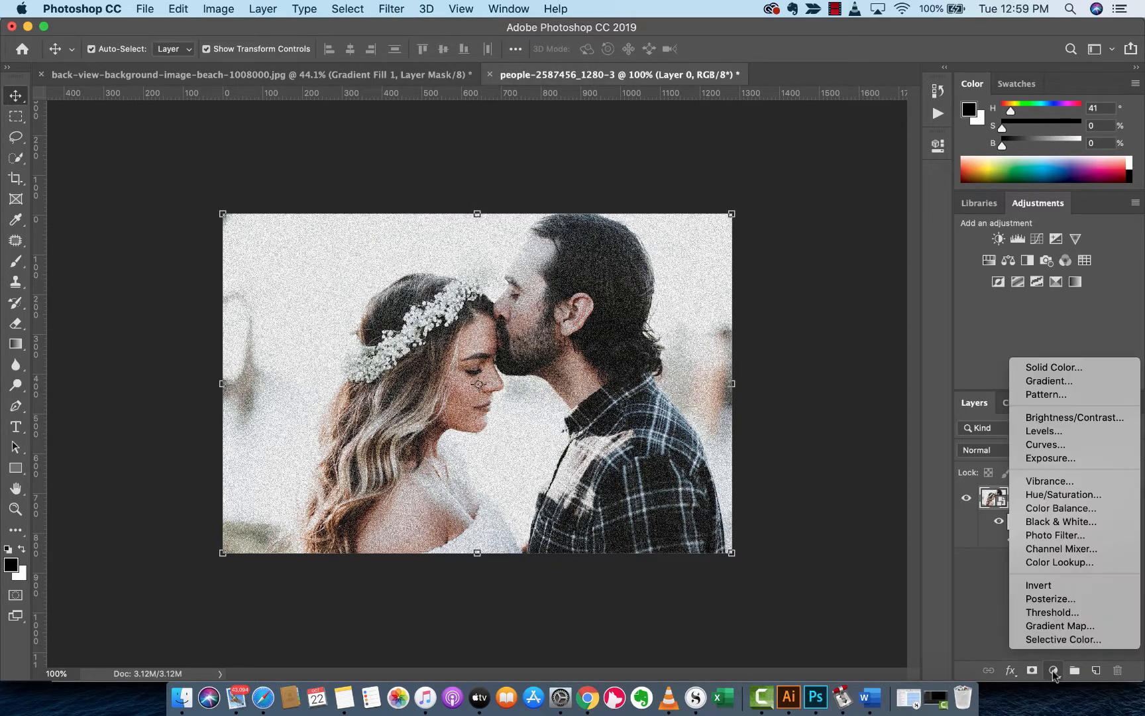
left_click(1053, 671)
left_click(1054, 671)
left_click(1055, 672)
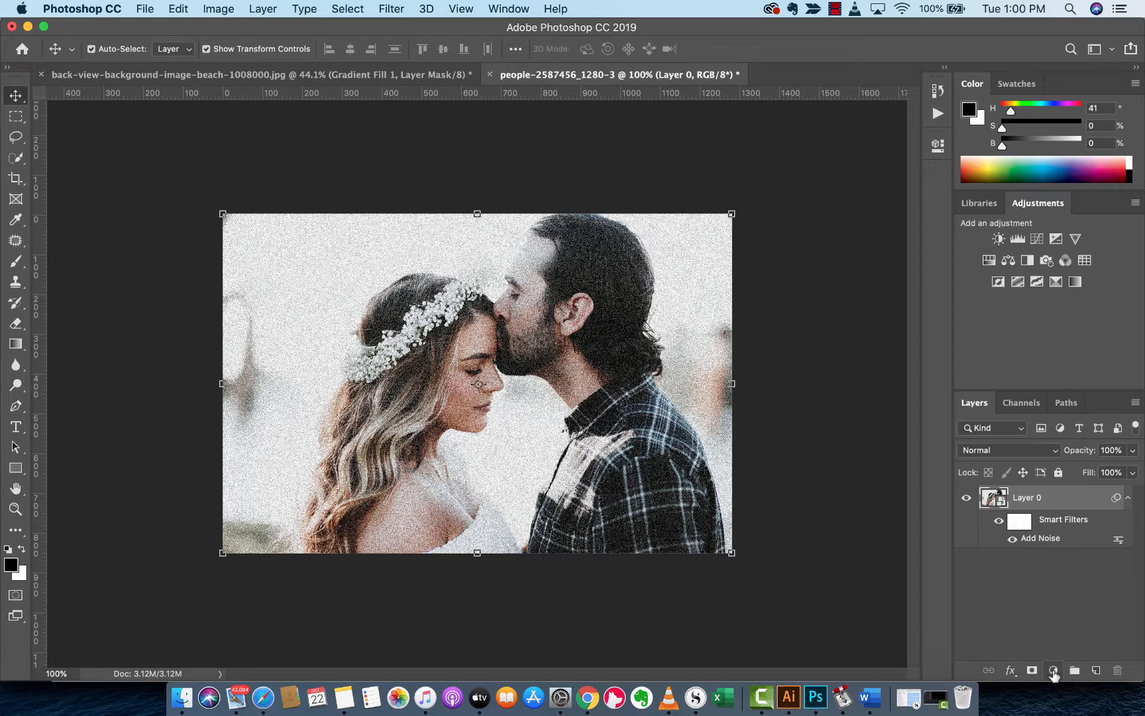
left_click(1054, 671)
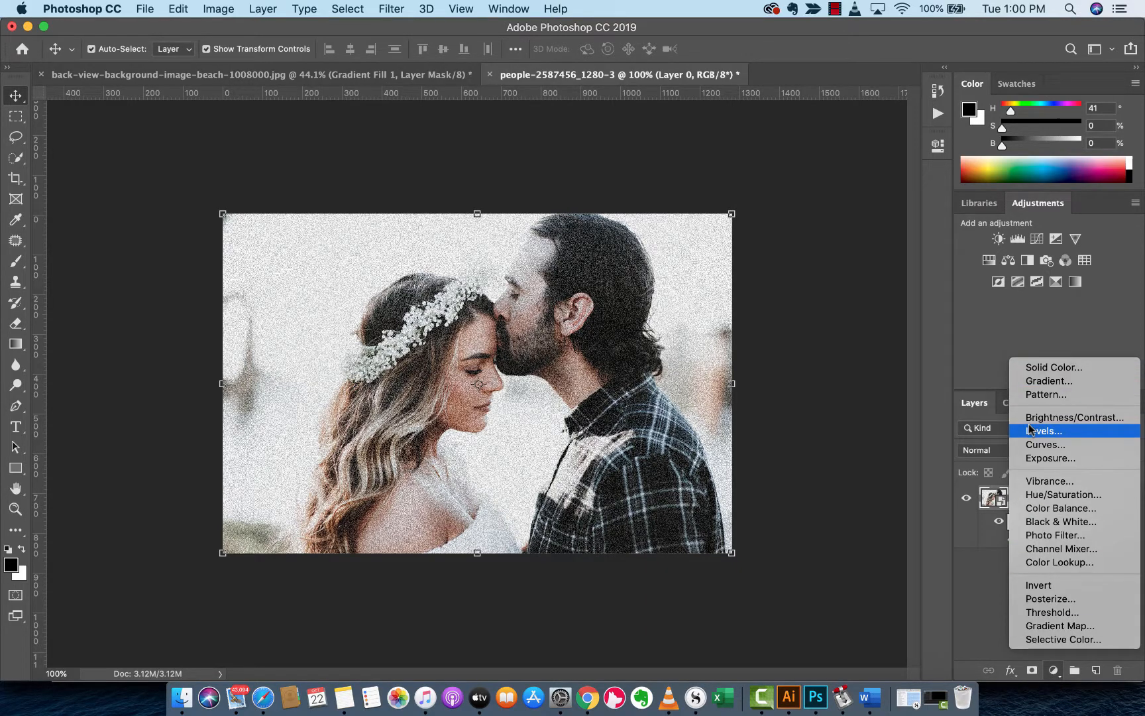
left_click(1046, 523)
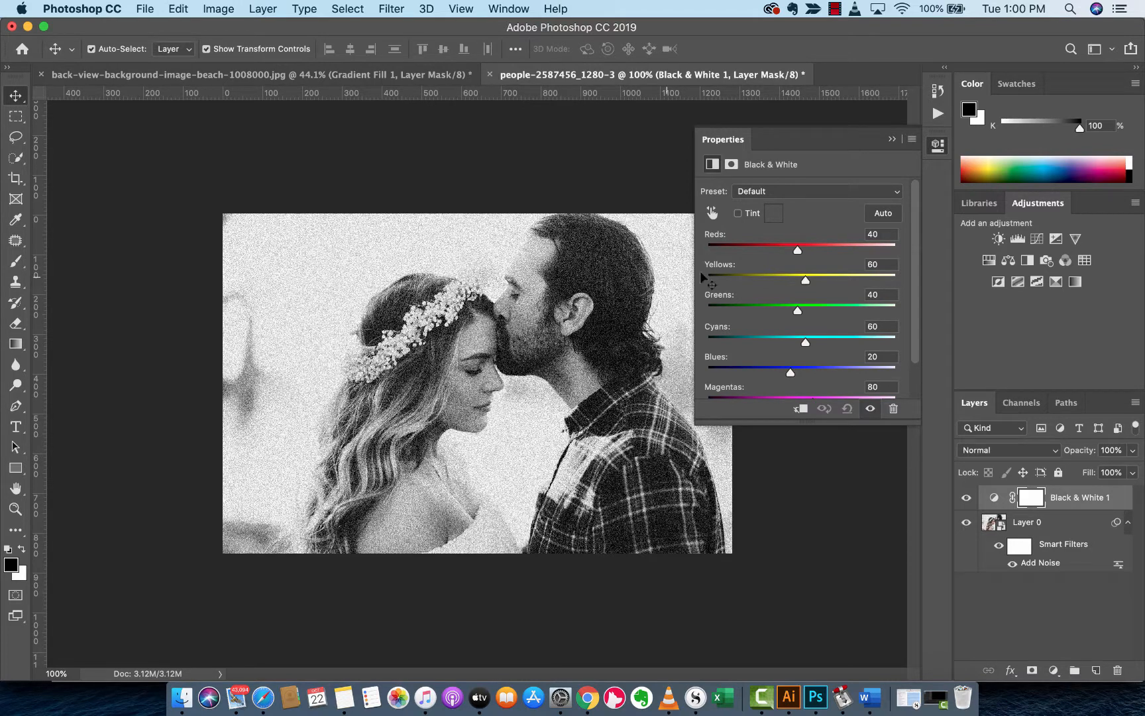
Step: Enable the tint on the Black & White adjustment and set its colour to the pale cream f8e7bf
left_click(740, 218)
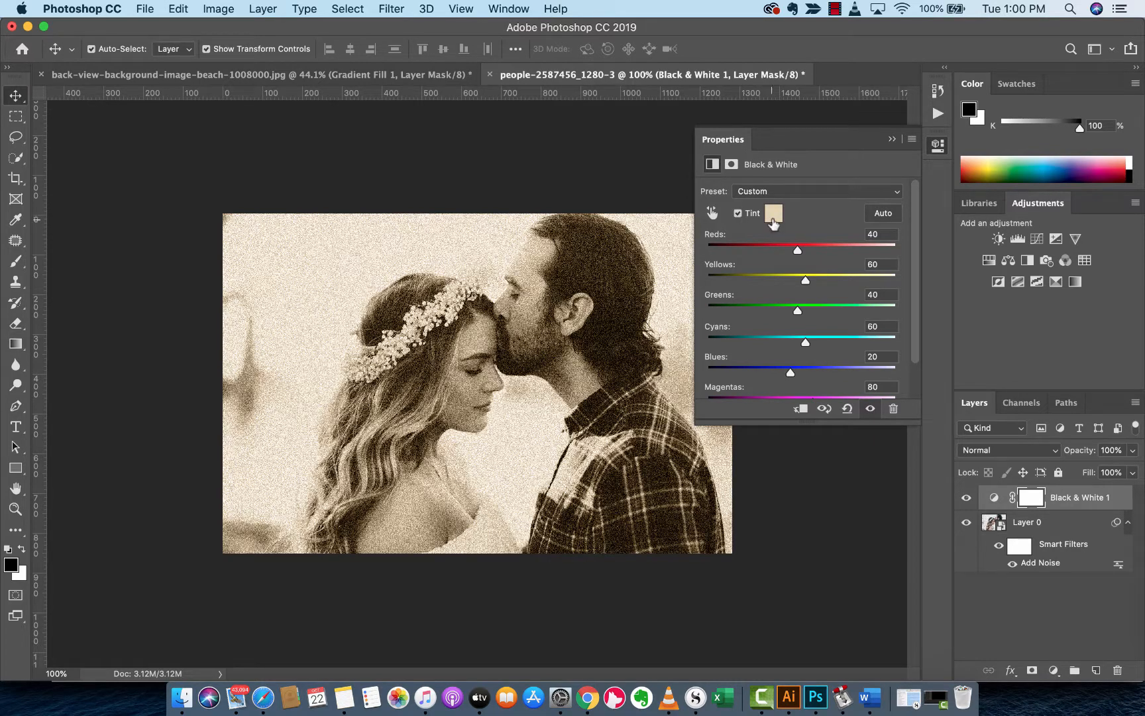
left_click(772, 220)
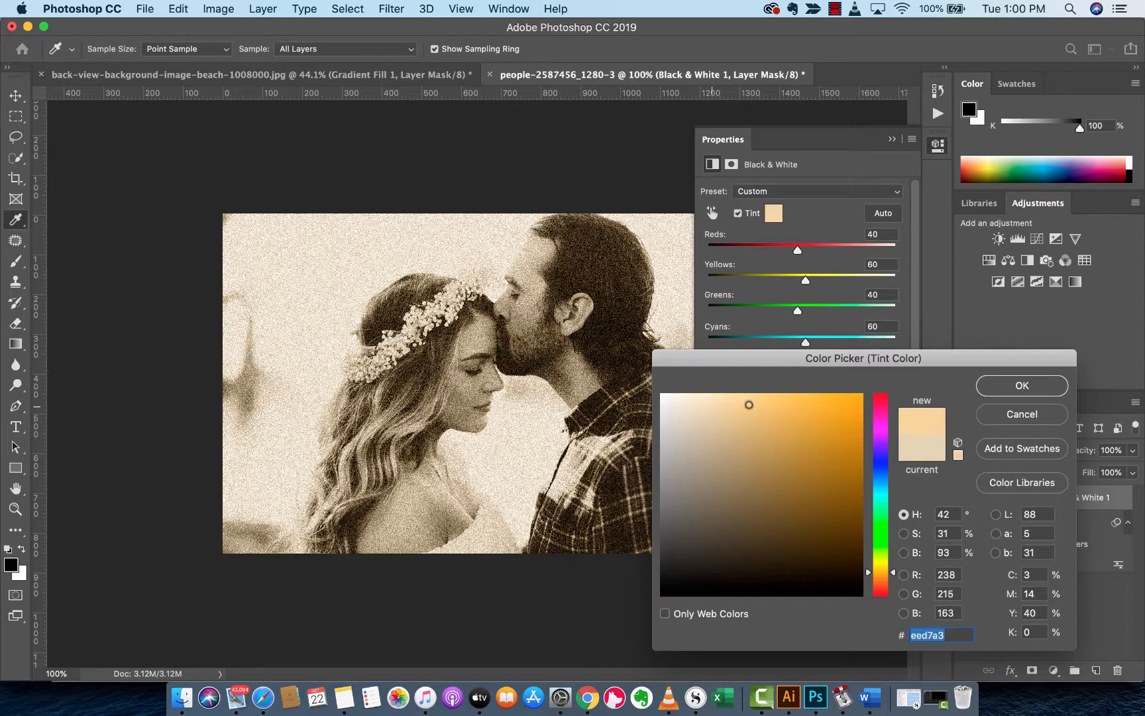
left_click(816, 407)
mouse_move(815, 406)
left_mouse_down()
mouse_move(672, 399)
mouse_move(723, 416)
mouse_move(698, 402)
mouse_move(707, 398)
left_mouse_up()
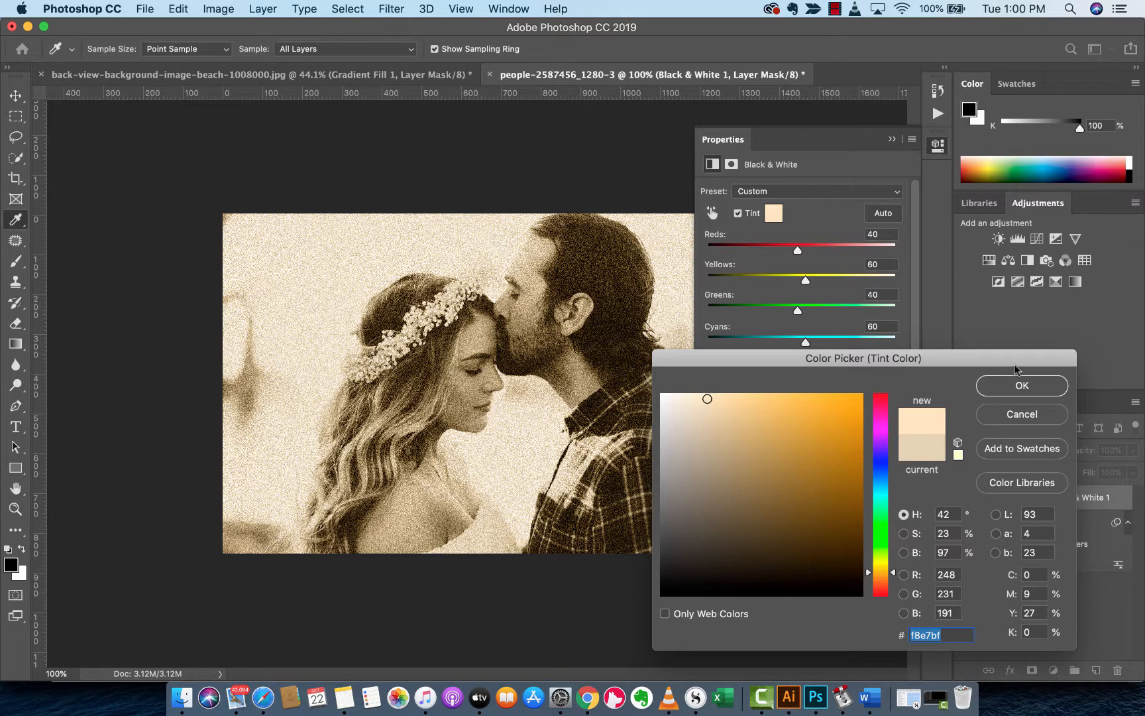
left_click(1010, 389)
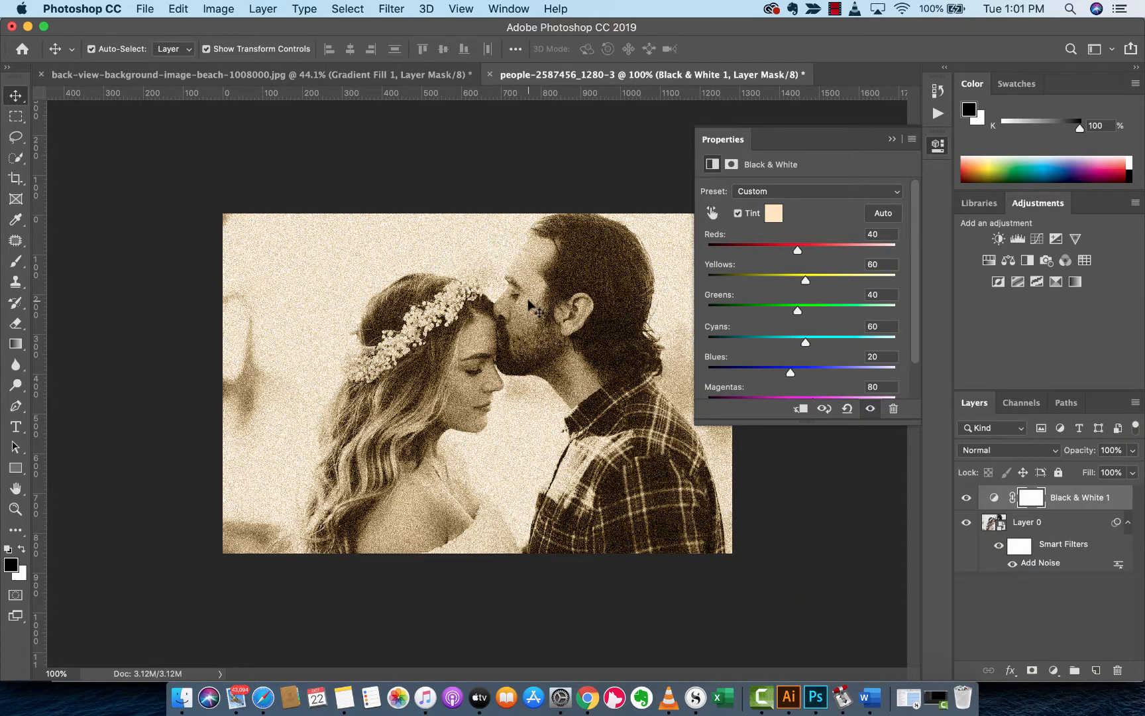
left_click(893, 140)
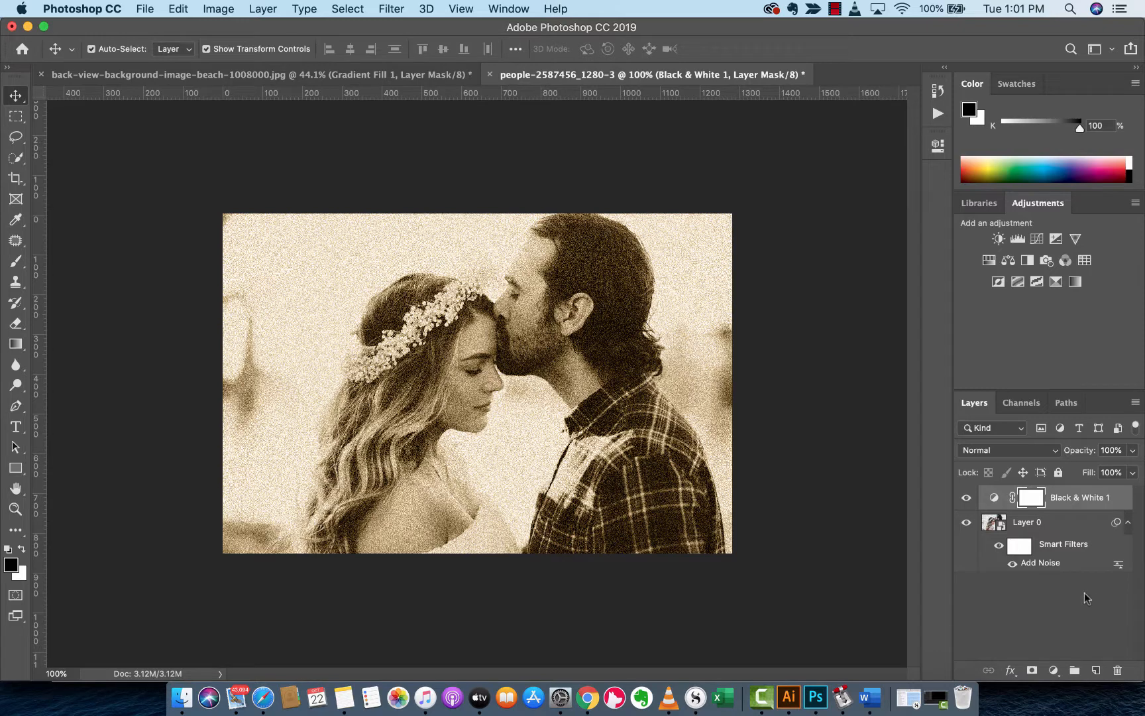
left_click(1037, 597)
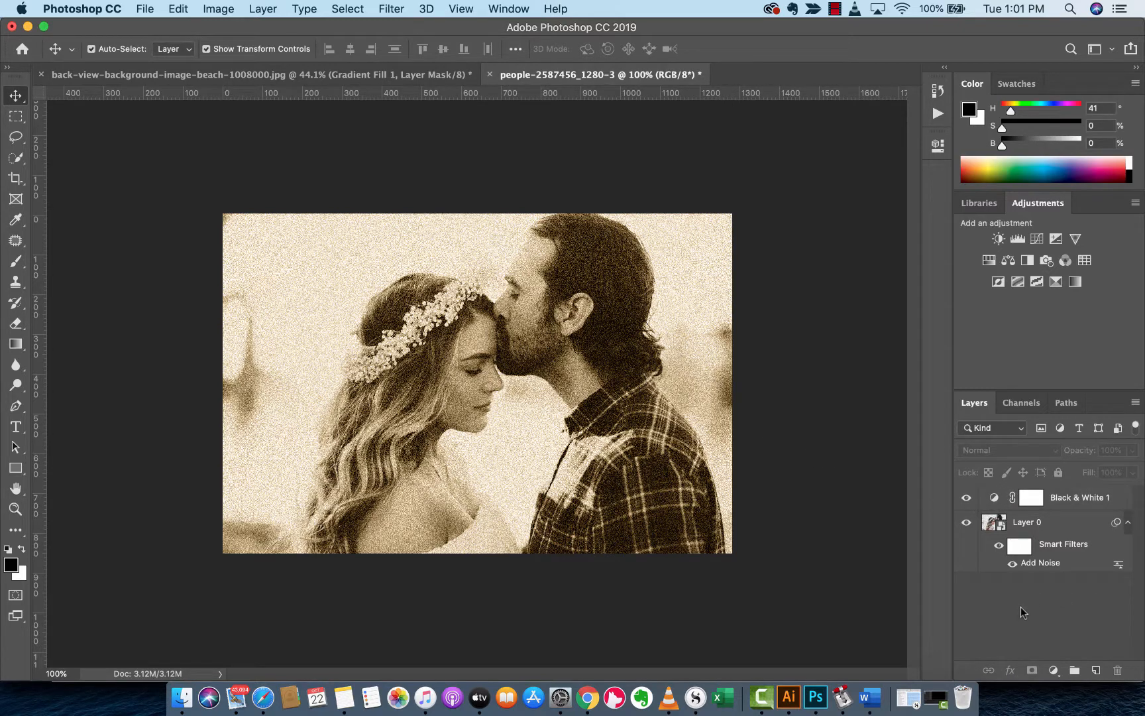
Step: Apply a Gaussian Blur filter with a radius of 3.0 pixels to Layer 0
left_click(993, 524)
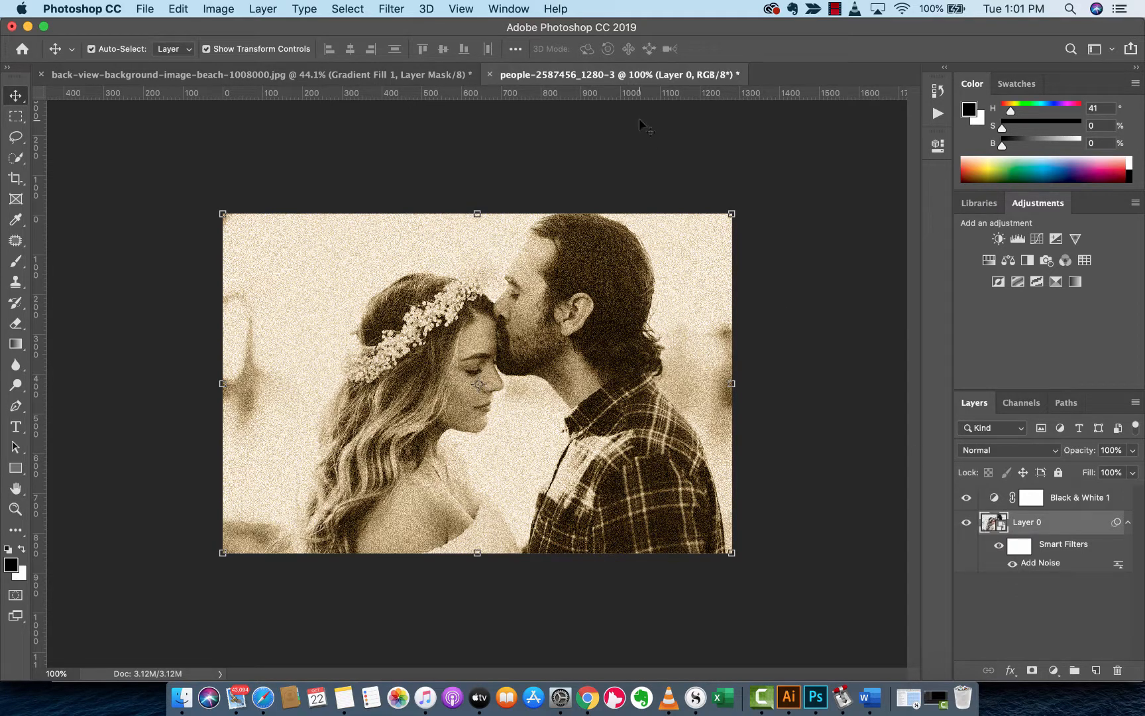
left_click(391, 7)
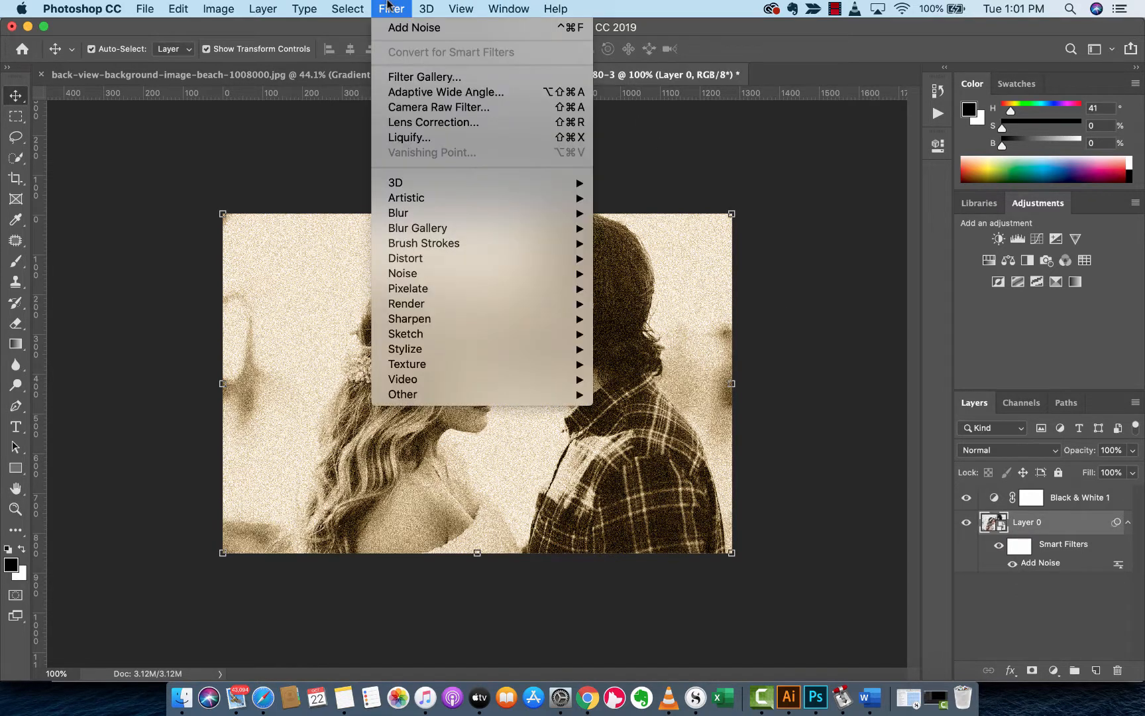
mouse_move(438, 213)
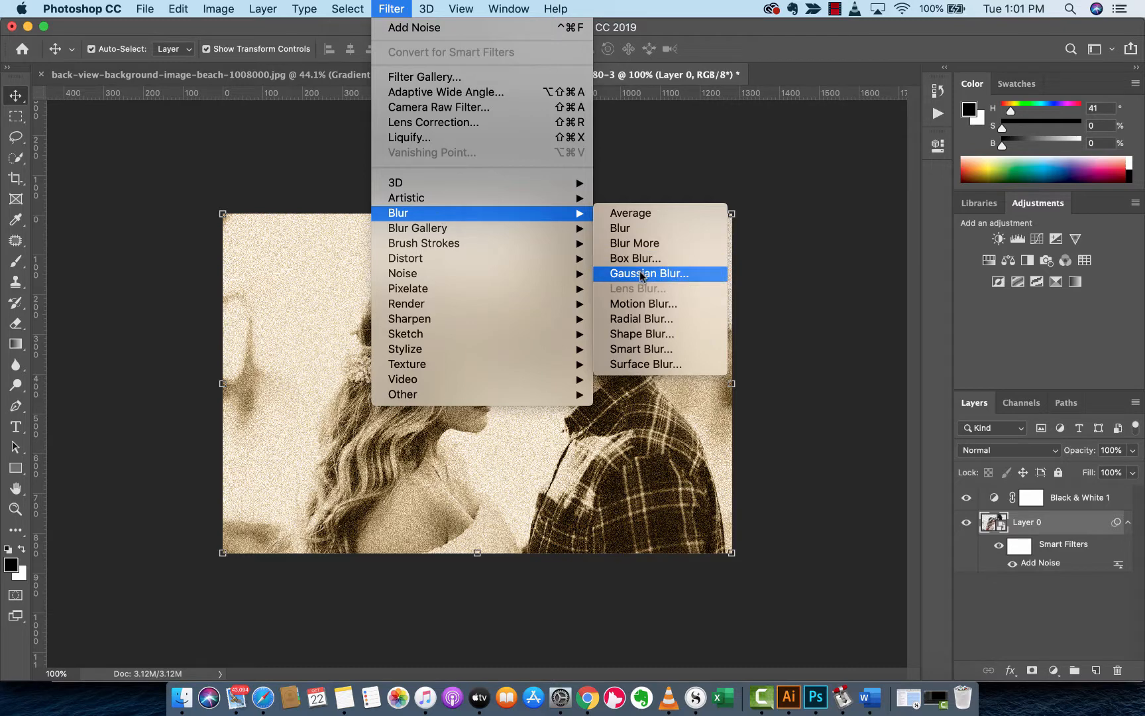
left_click(641, 274)
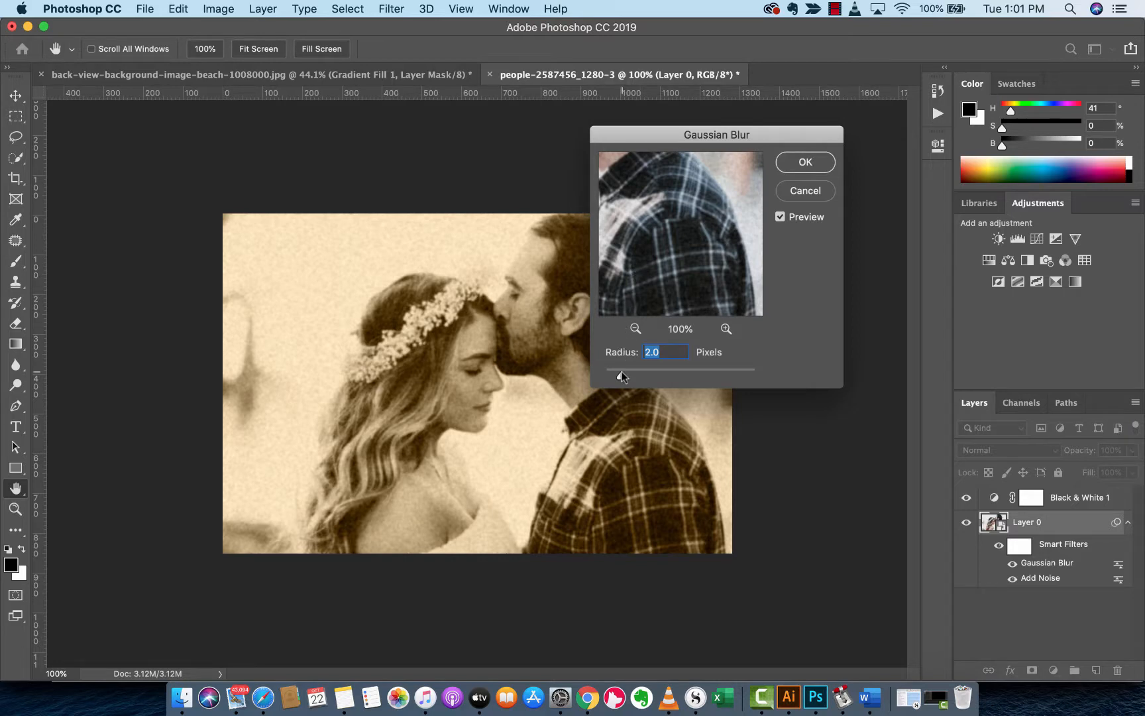
left_click_drag(622, 372, 628, 373)
left_click_drag(626, 379, 629, 378)
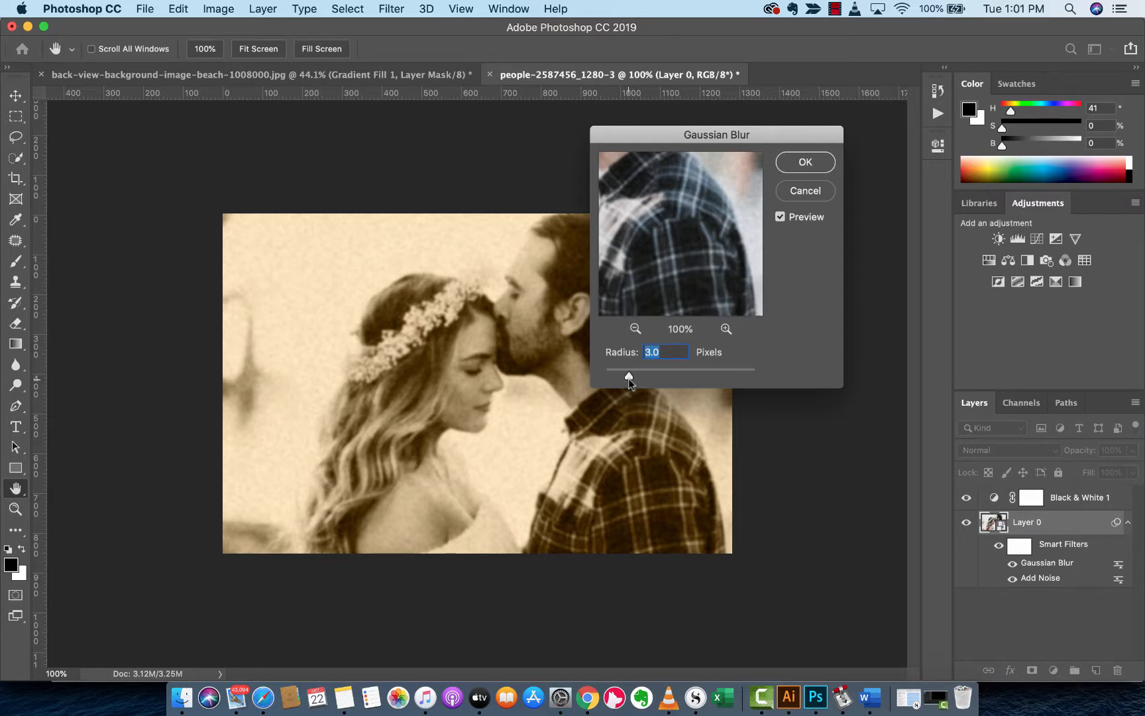
left_click(800, 167)
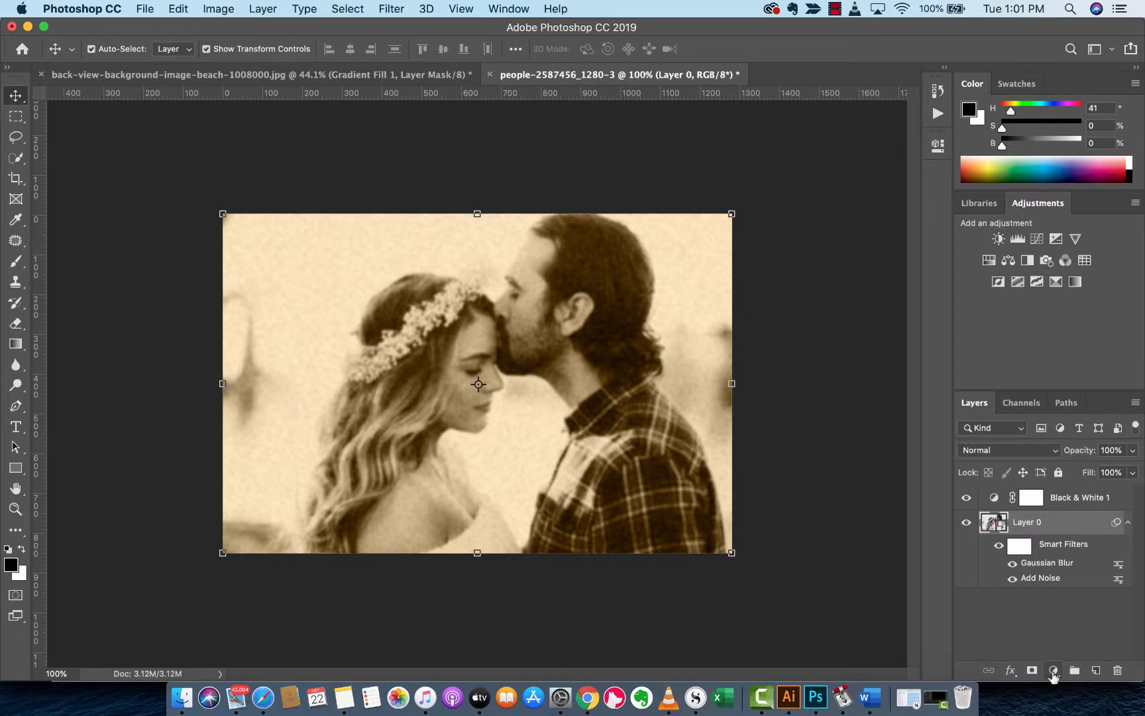
Step: Add a Brightness/Contrast adjustment layer directly above Layer 0 with brightness 8 and contrast -8
left_click(1053, 670)
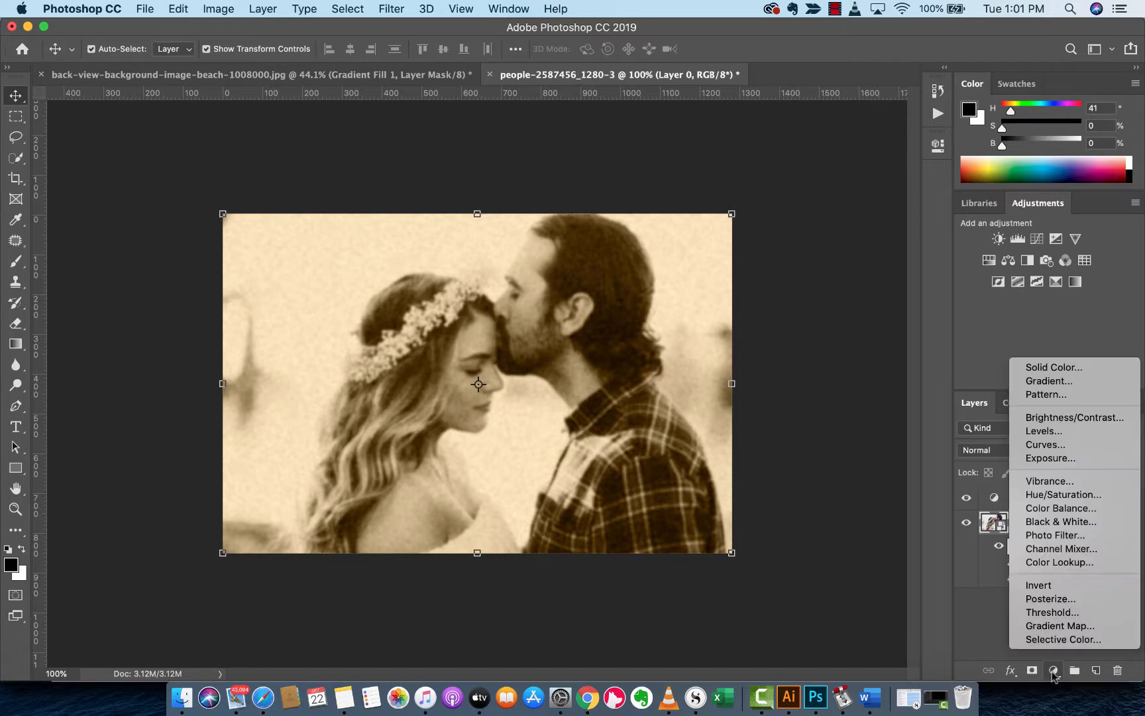
left_click(1063, 419)
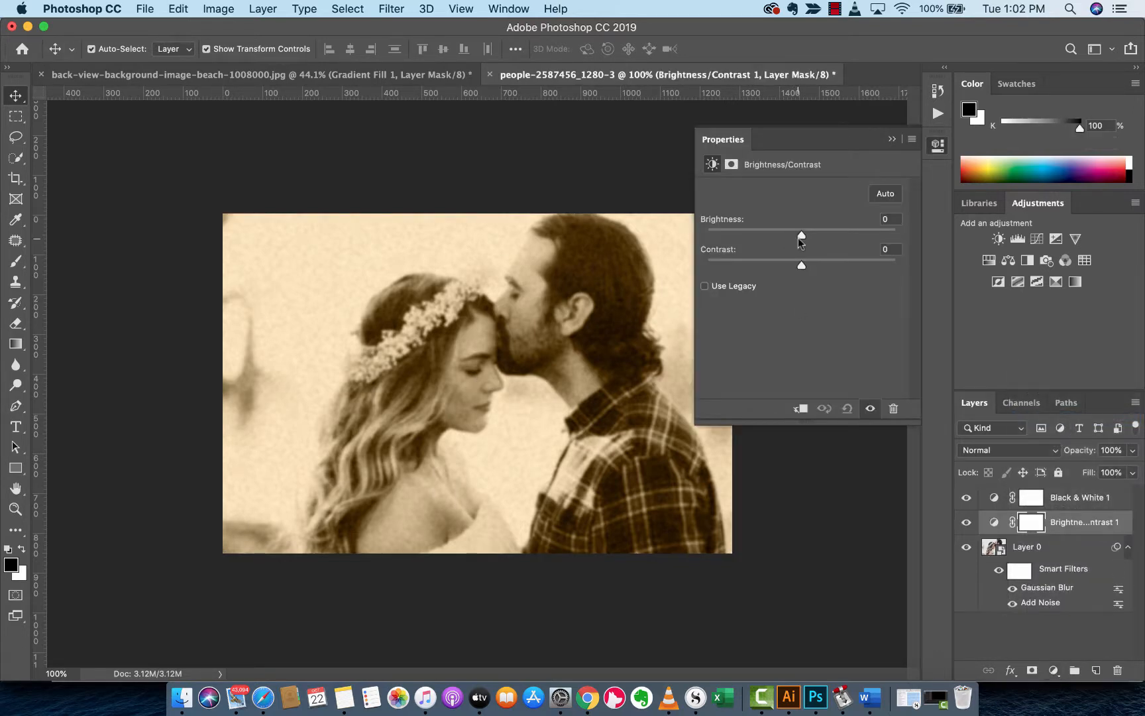
left_click_drag(800, 236, 820, 236)
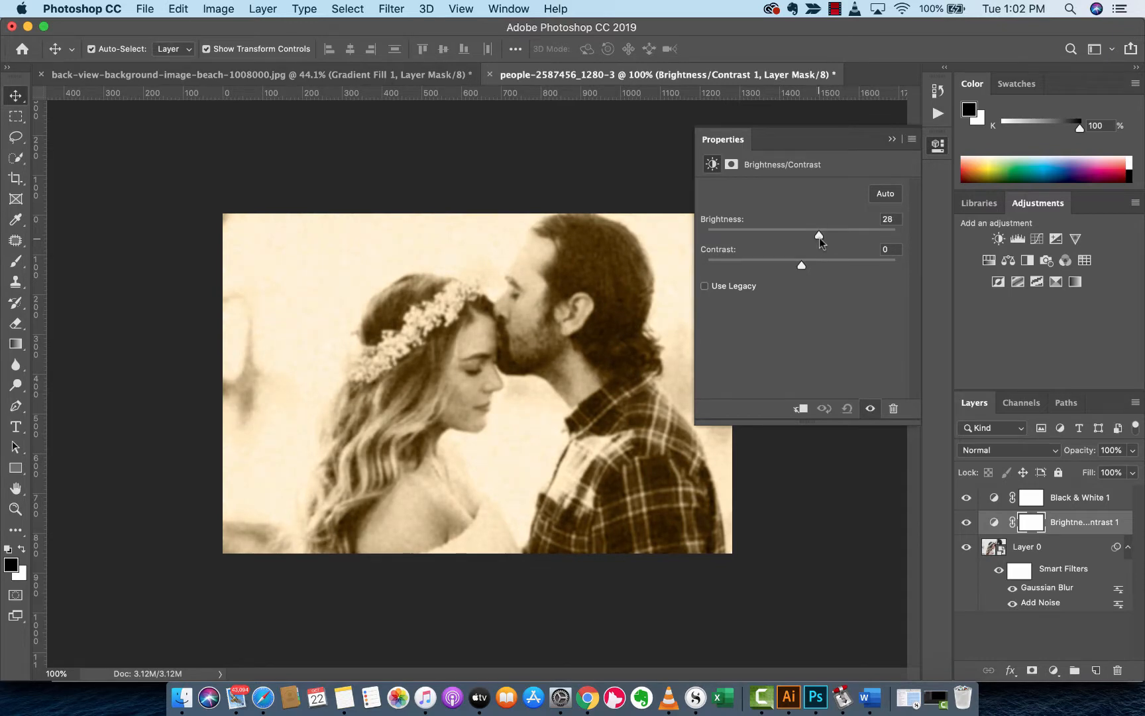
left_click_drag(801, 265, 806, 233)
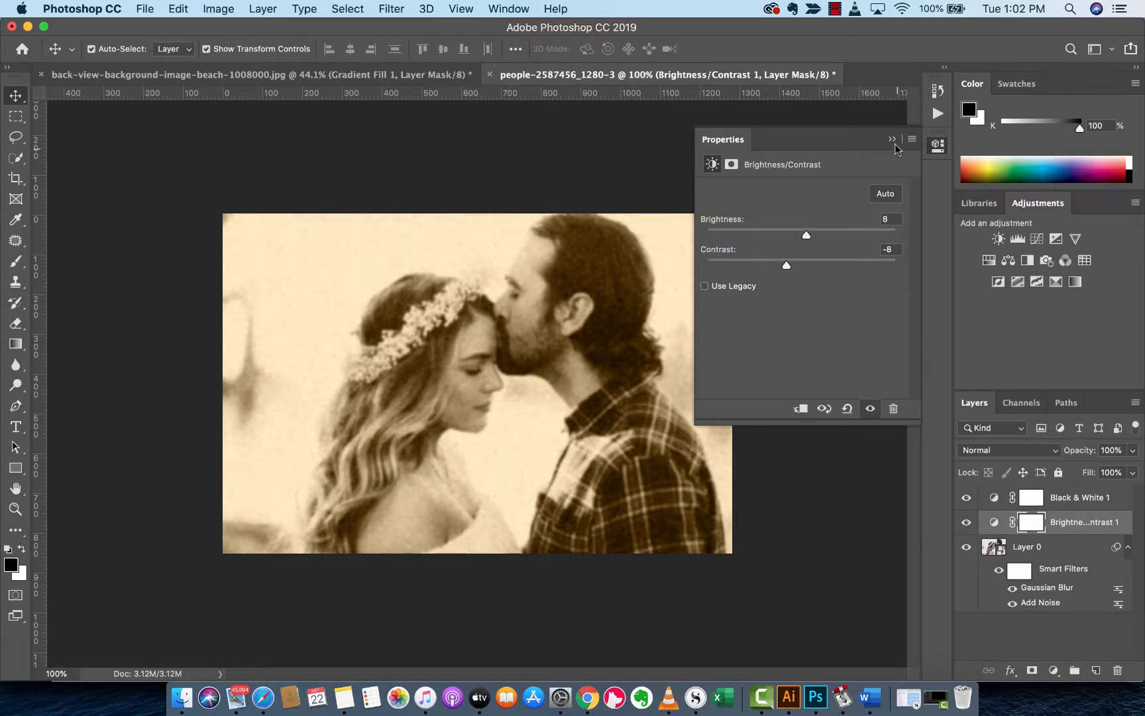
left_click(892, 141)
left_click(1017, 626)
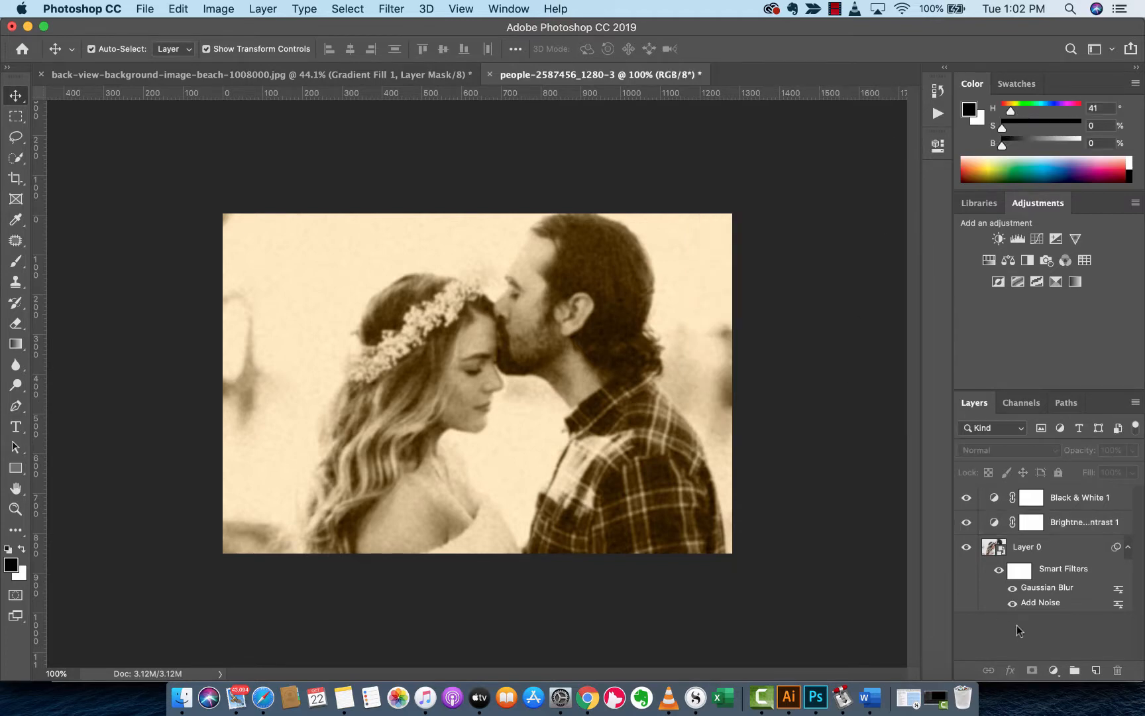